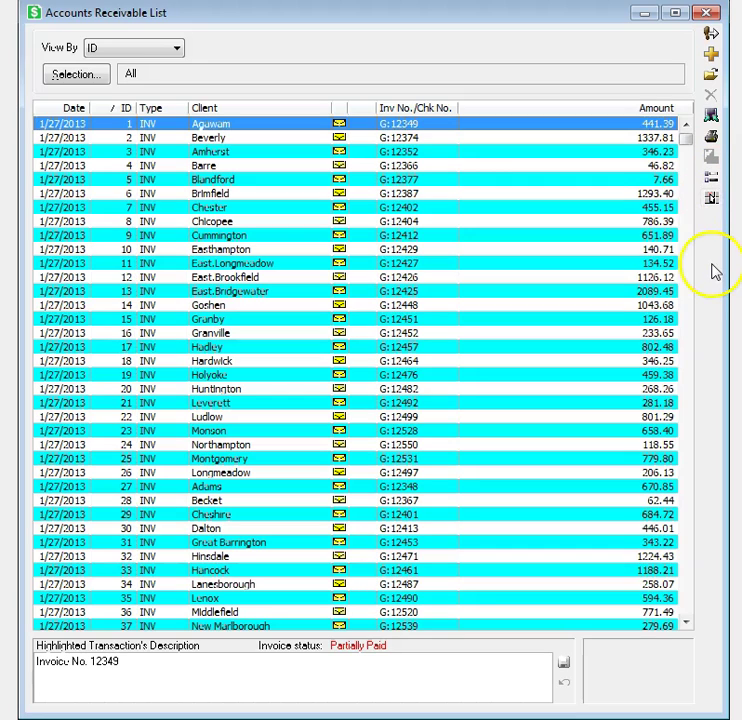
Glance at the new transaction rules preferences, then add a Billed Date column after Inv No./Chk No
left_click(713, 177)
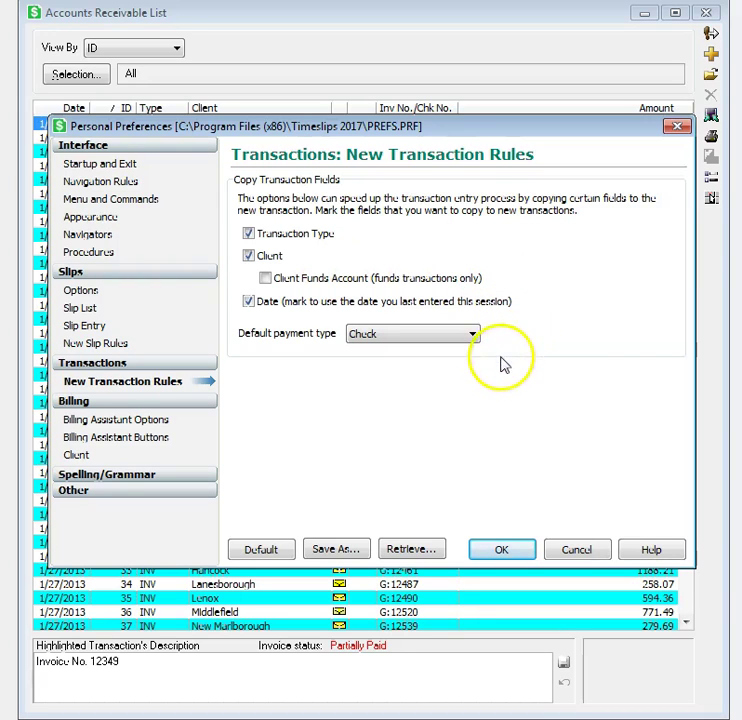
left_click(572, 549)
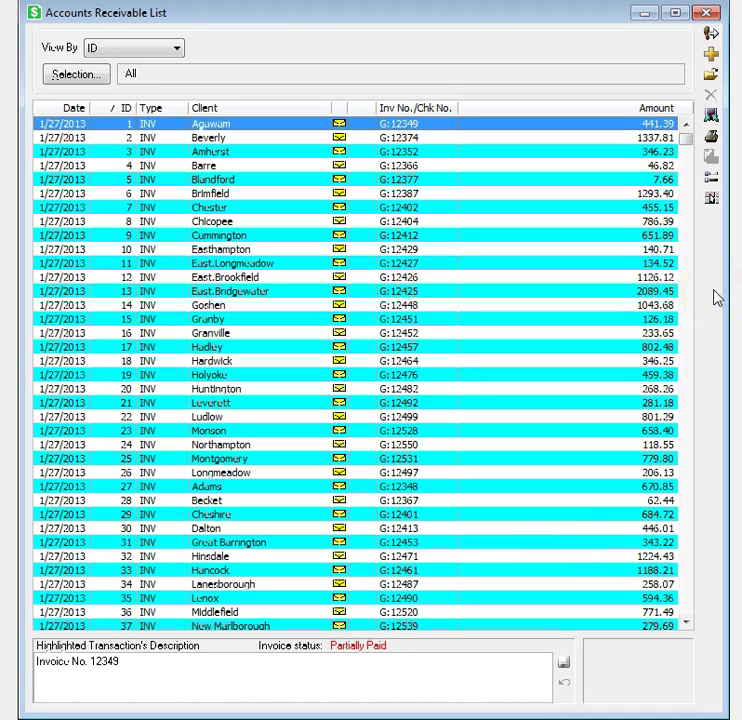
left_click(712, 200)
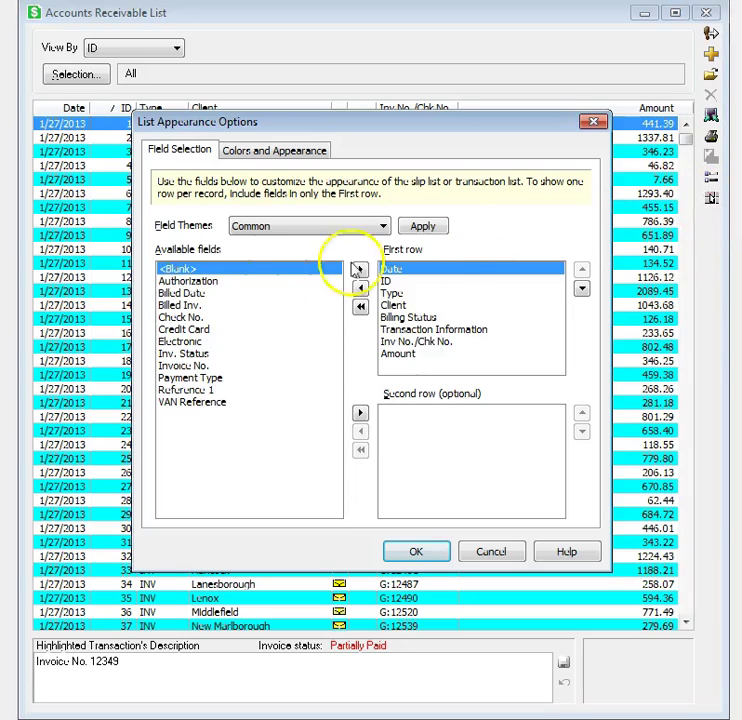
left_click(195, 293)
left_click(360, 270)
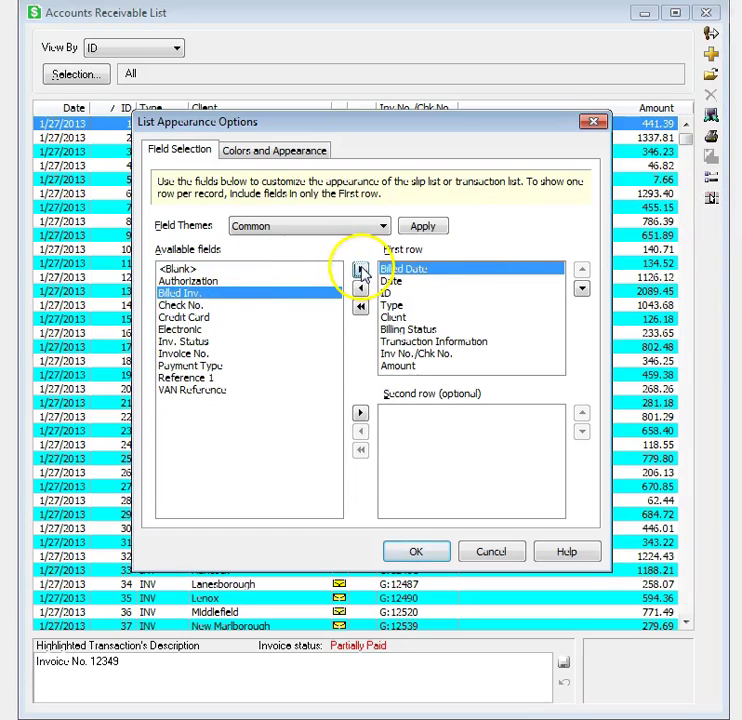
left_click(582, 288)
left_click(582, 288)
left_click(582, 288)
left_click(582, 288)
left_click(582, 288)
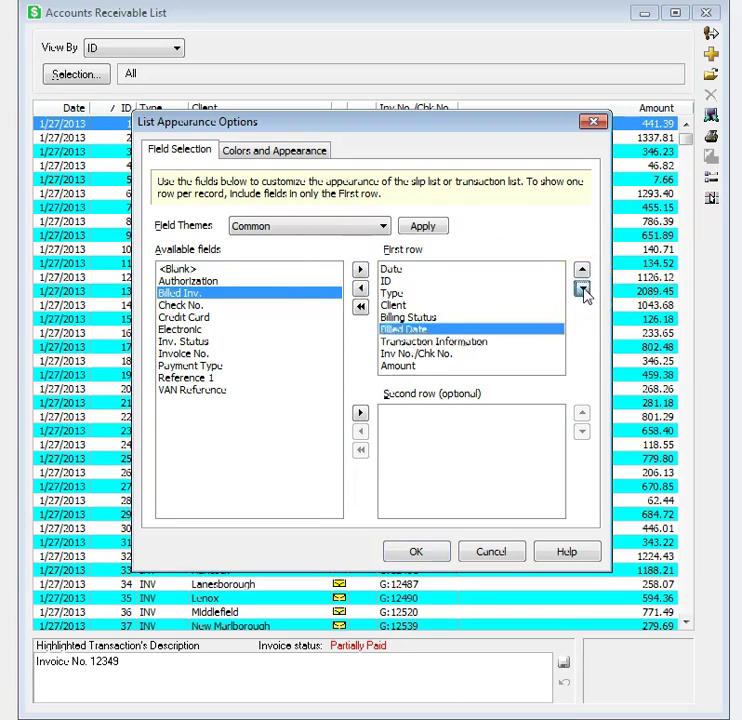
left_click(582, 288)
left_click(582, 288)
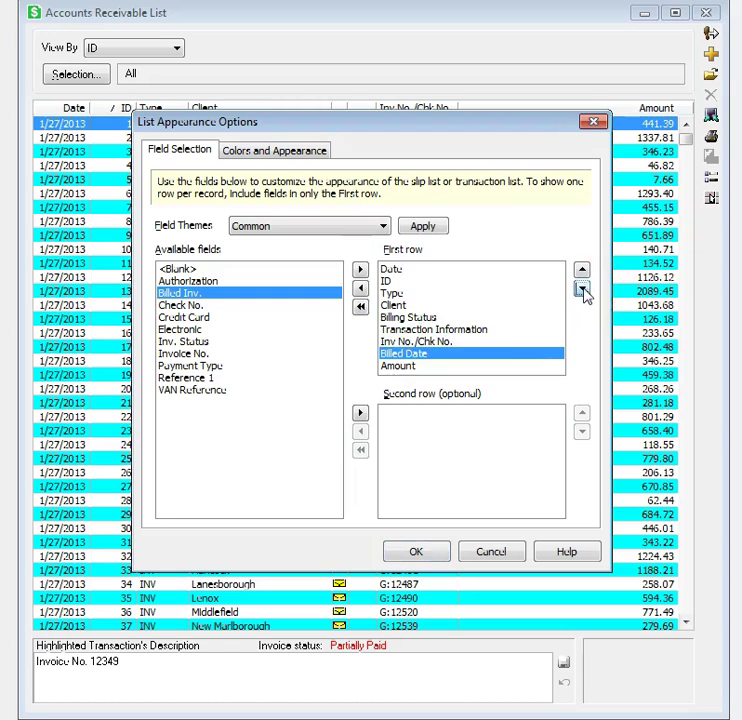
left_click(416, 551)
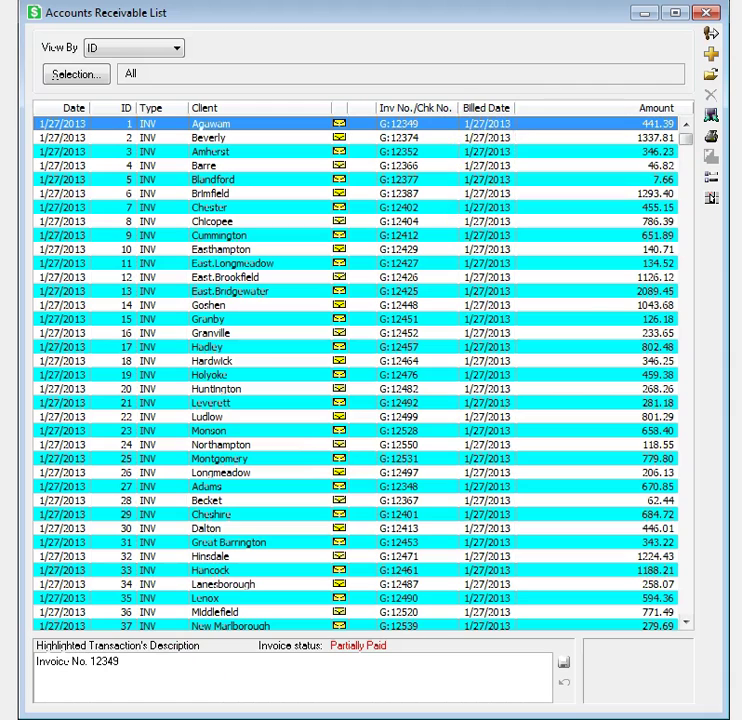
Make the list's alternating row colour Money Green, then select the Mendon payment 5841
left_click(712, 199)
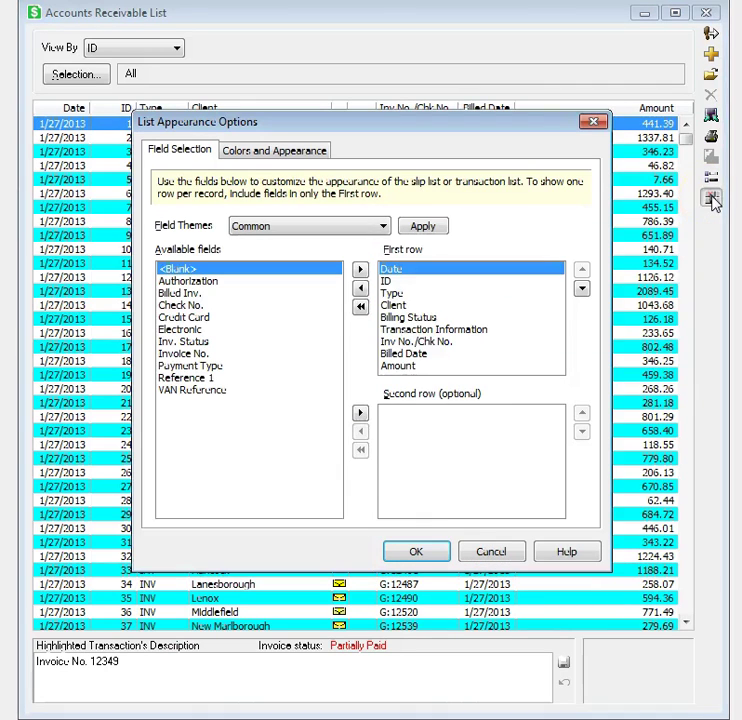
left_click(268, 152)
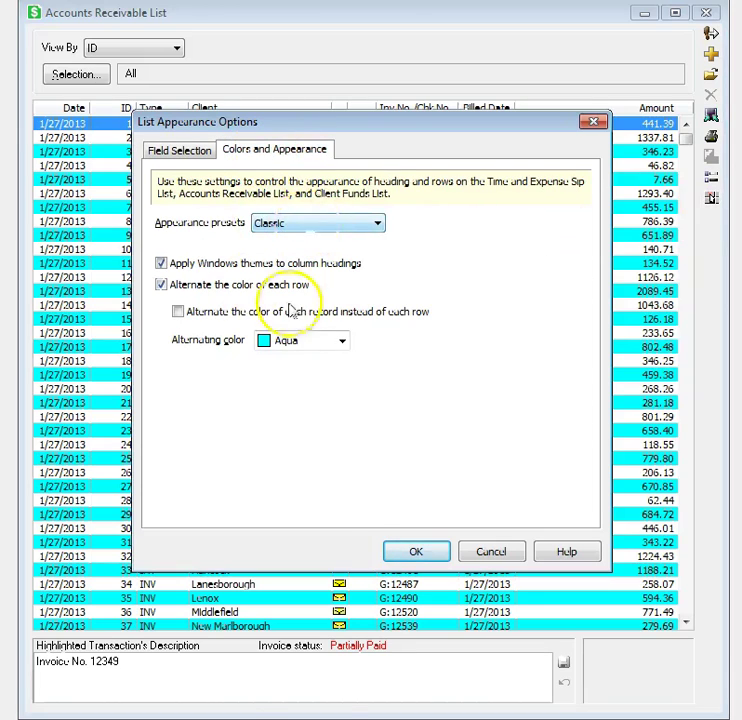
left_click(292, 341)
left_click(295, 386)
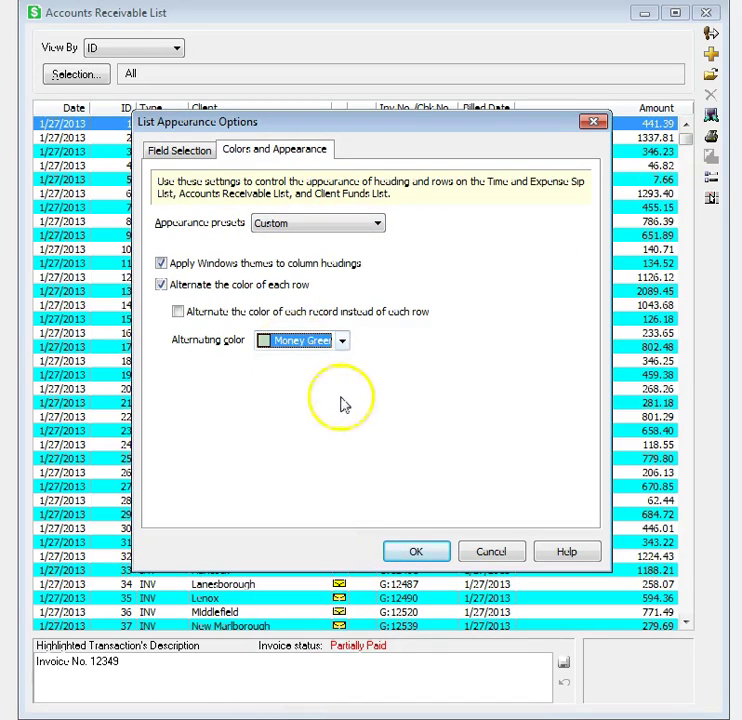
left_click(411, 553)
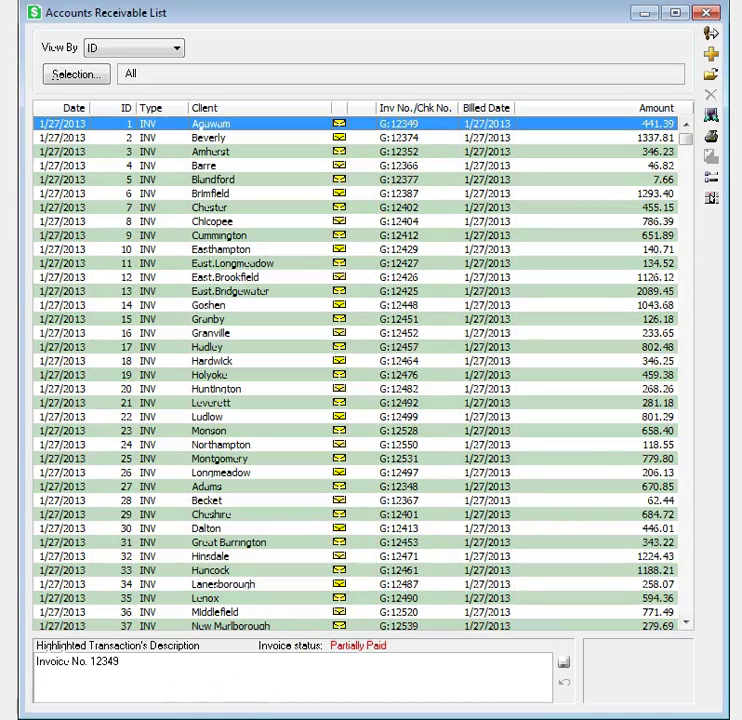
left_click(315, 474)
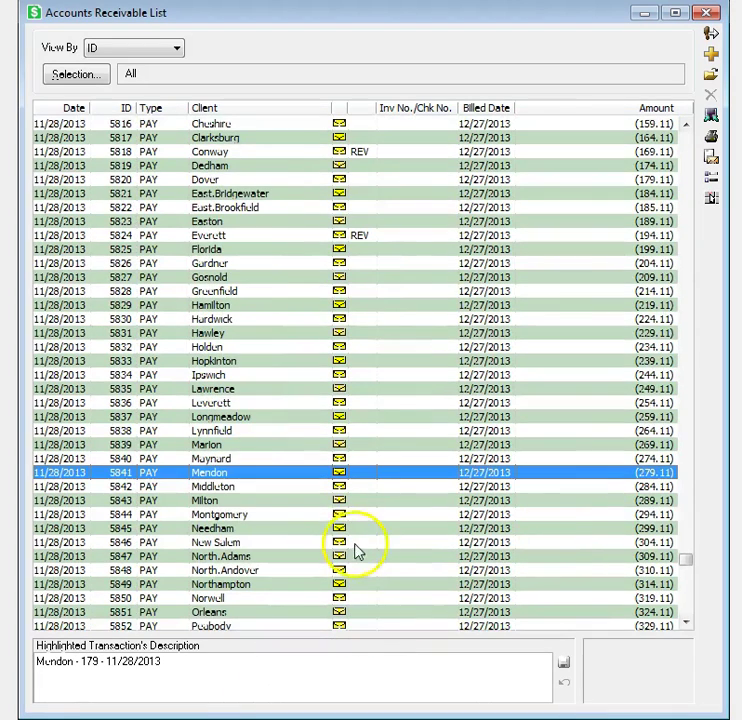
double_click(244, 476)
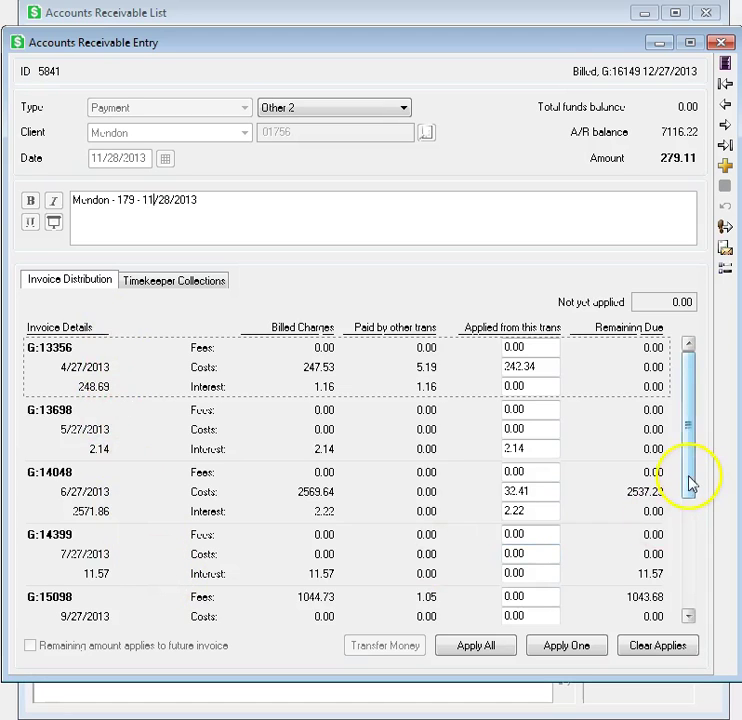
left_click_drag(667, 437, 669, 606)
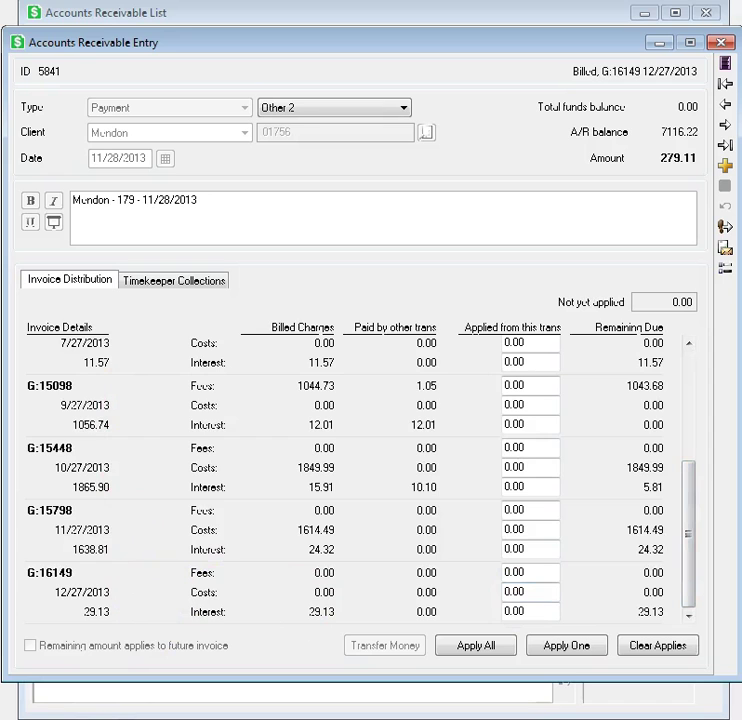
left_click_drag(690, 630, 688, 450)
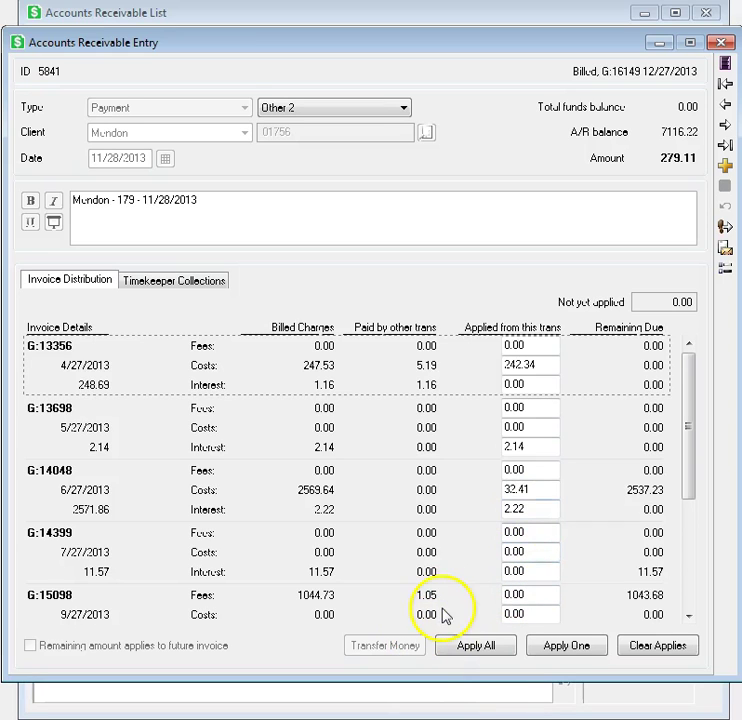
left_click(168, 283)
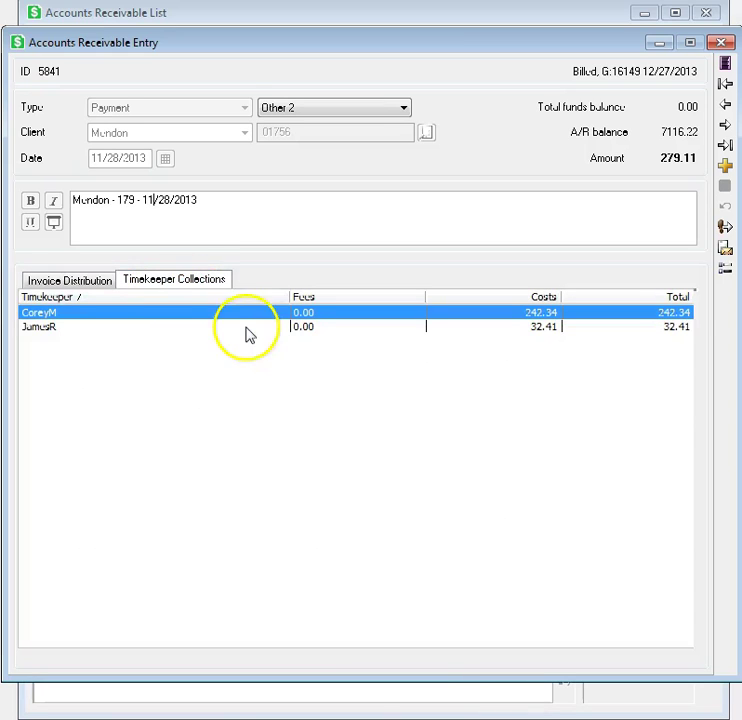
left_click(65, 326)
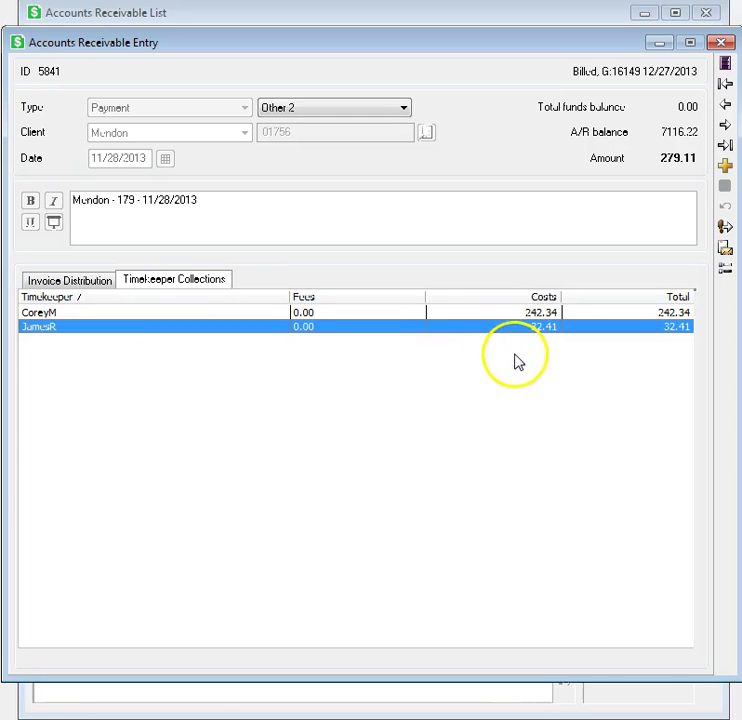
left_click(722, 43)
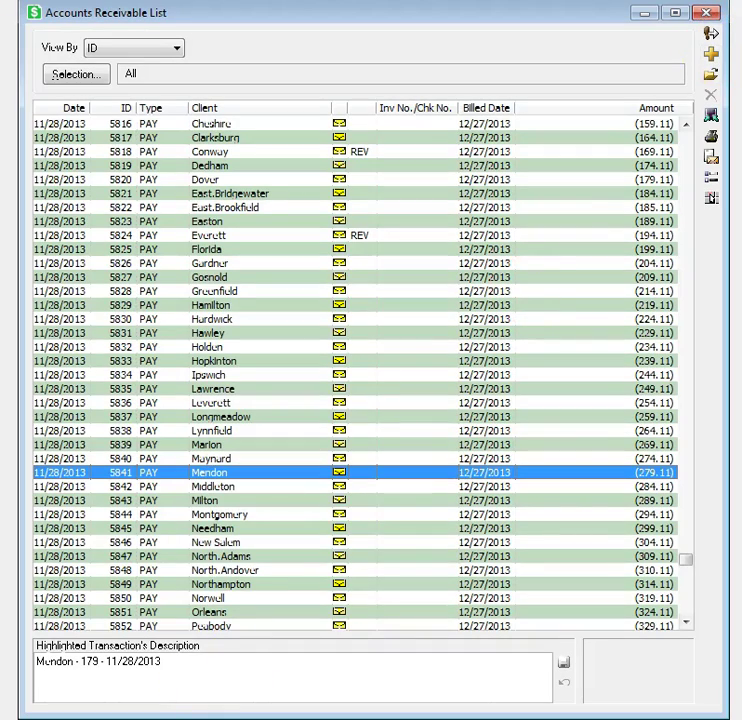
double_click(253, 532)
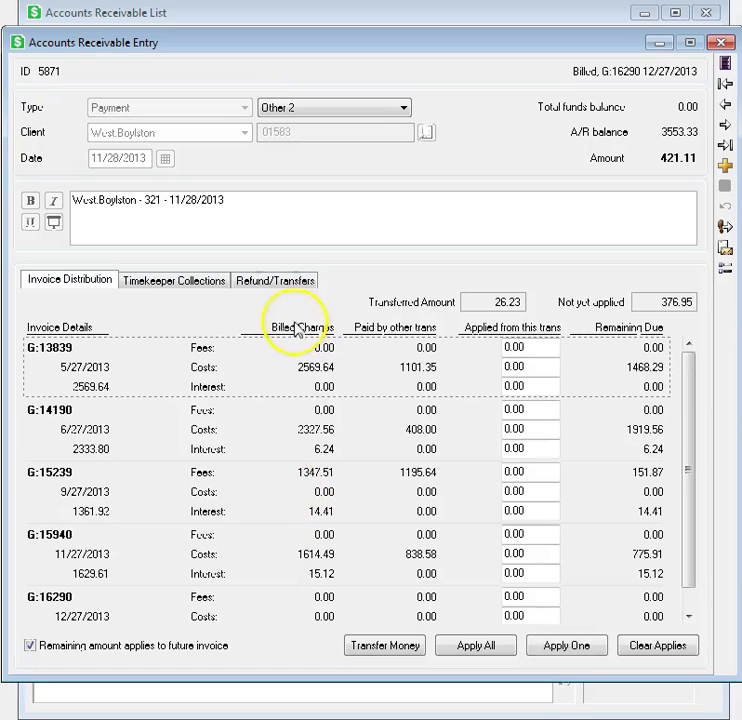
left_click(272, 288)
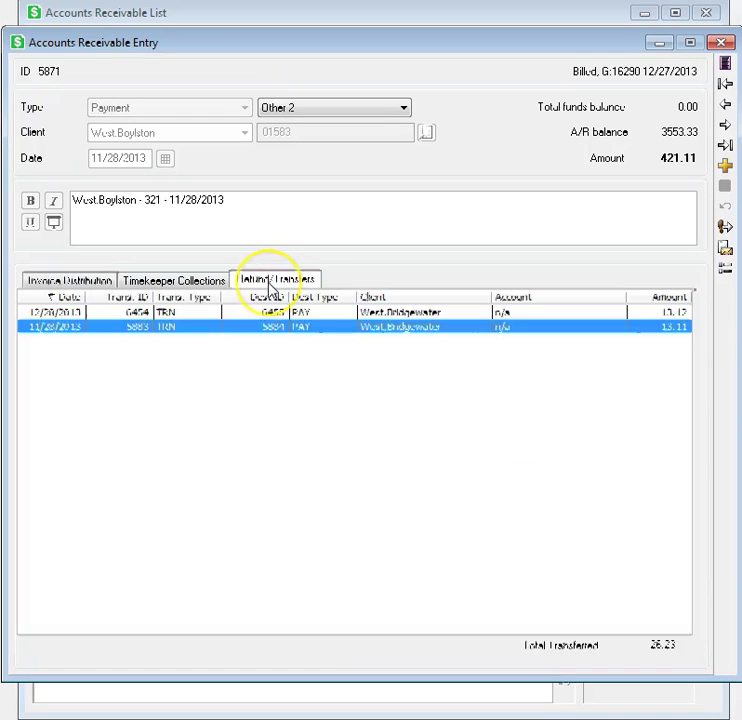
double_click(199, 332)
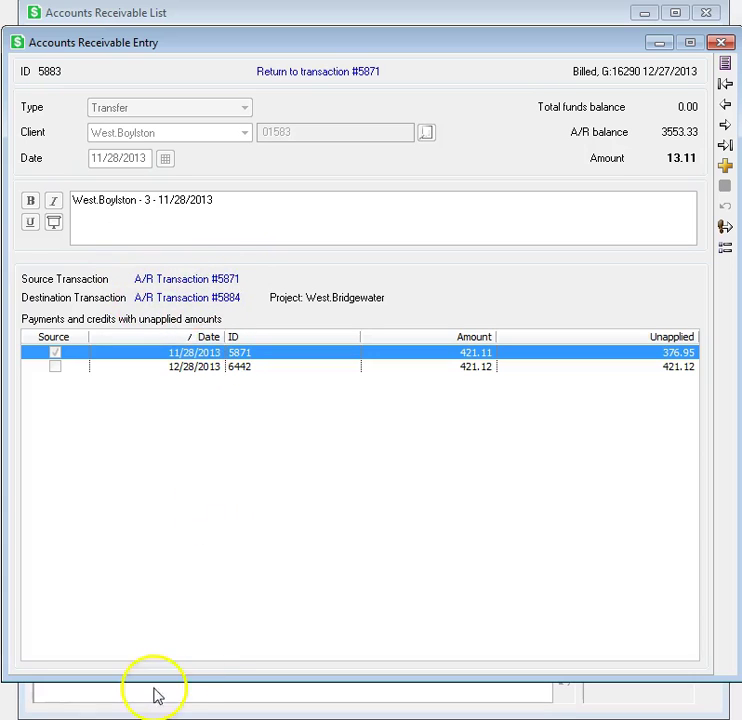
left_click(309, 75)
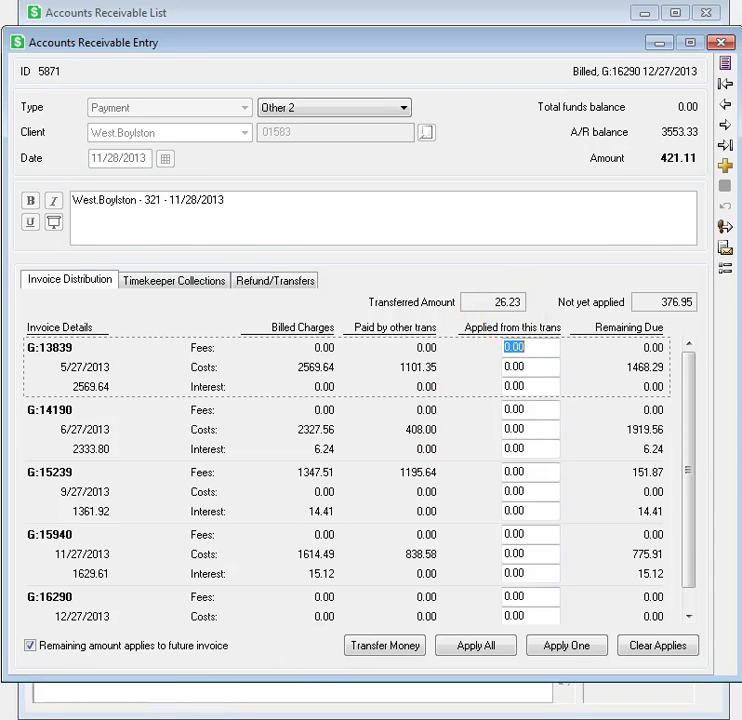
key("Escape")
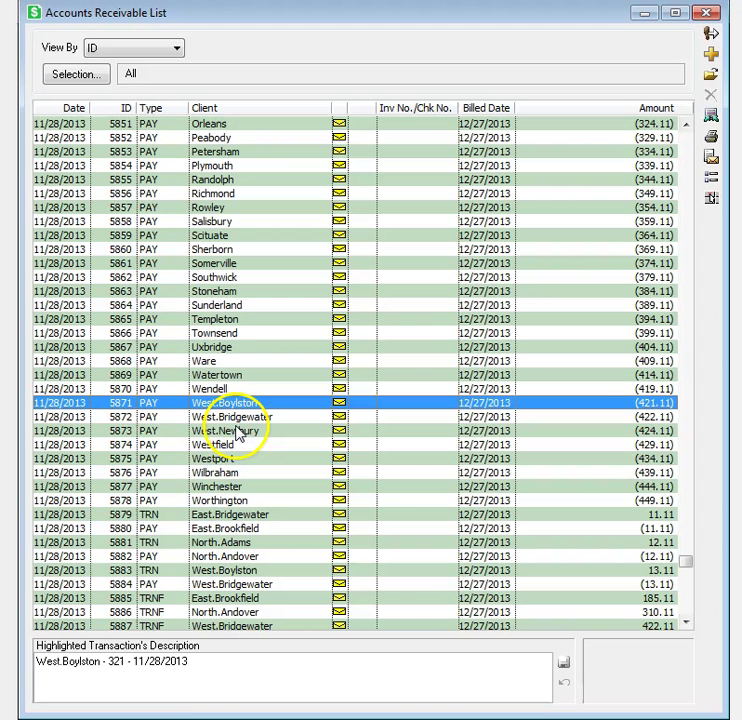
double_click(237, 586)
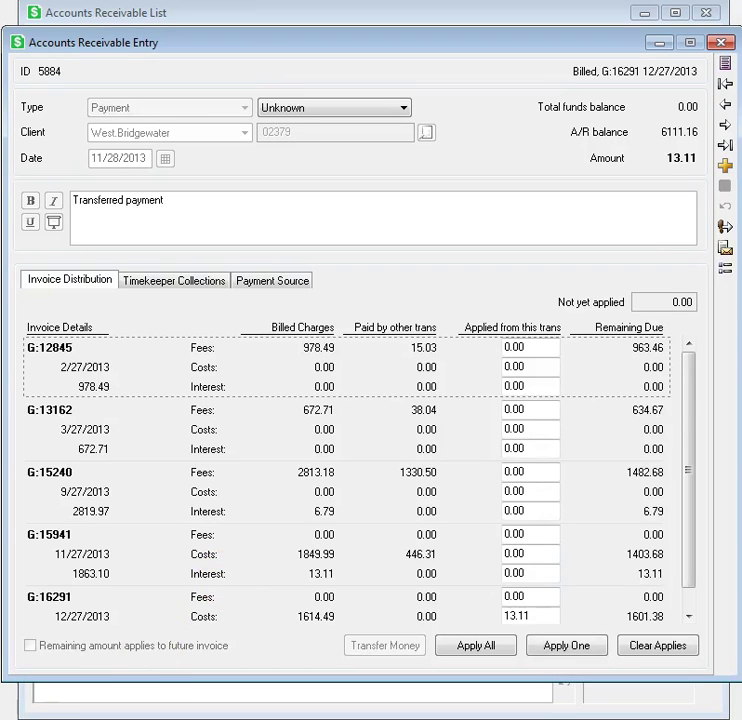
left_click(270, 282)
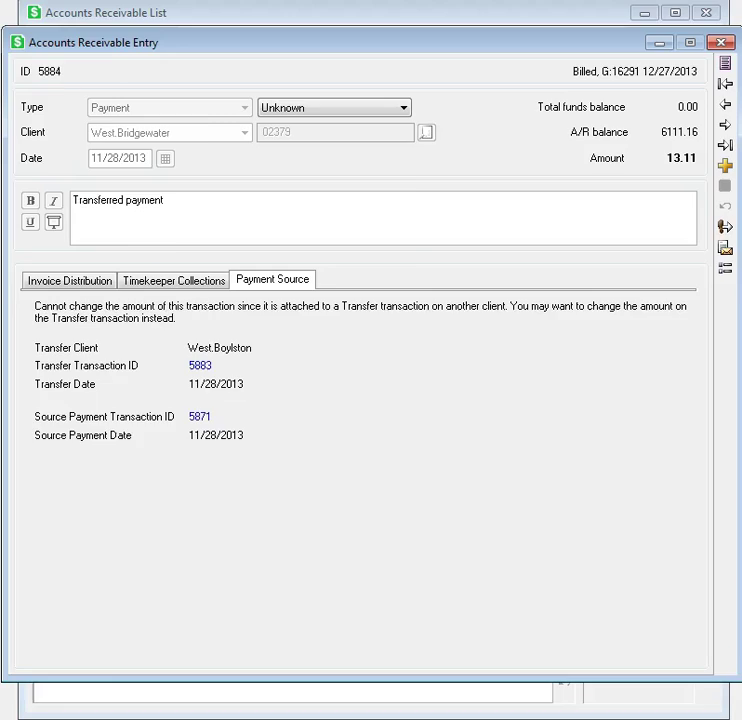
key("Escape")
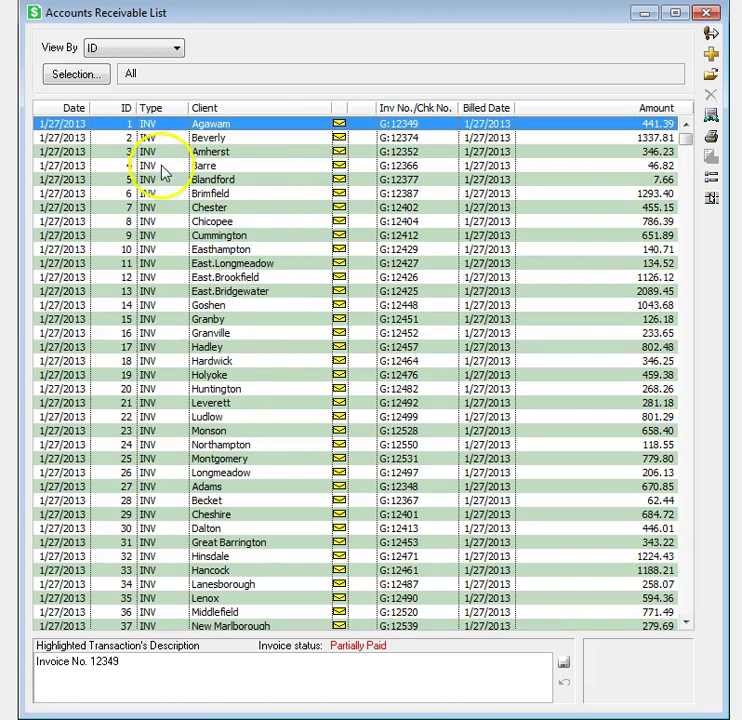
double_click(245, 130)
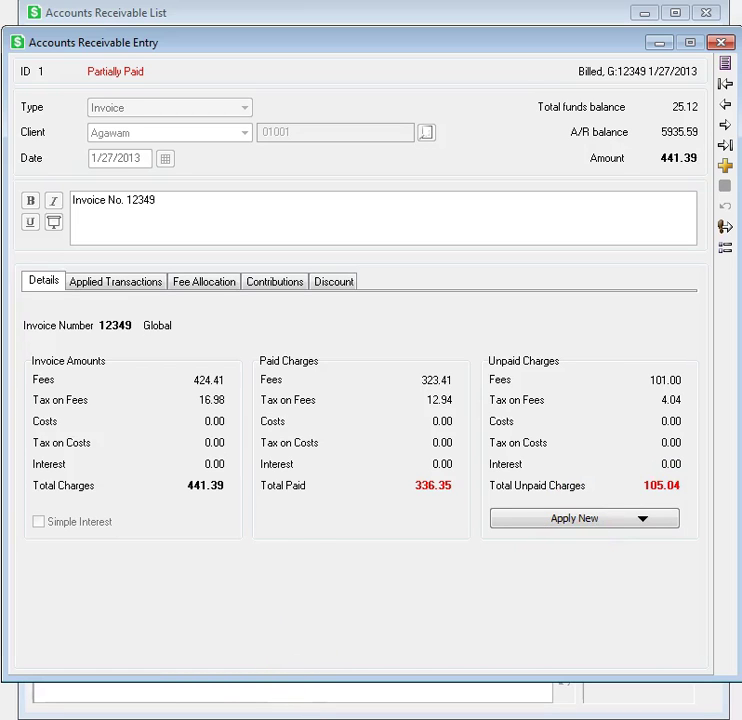
left_click(125, 284)
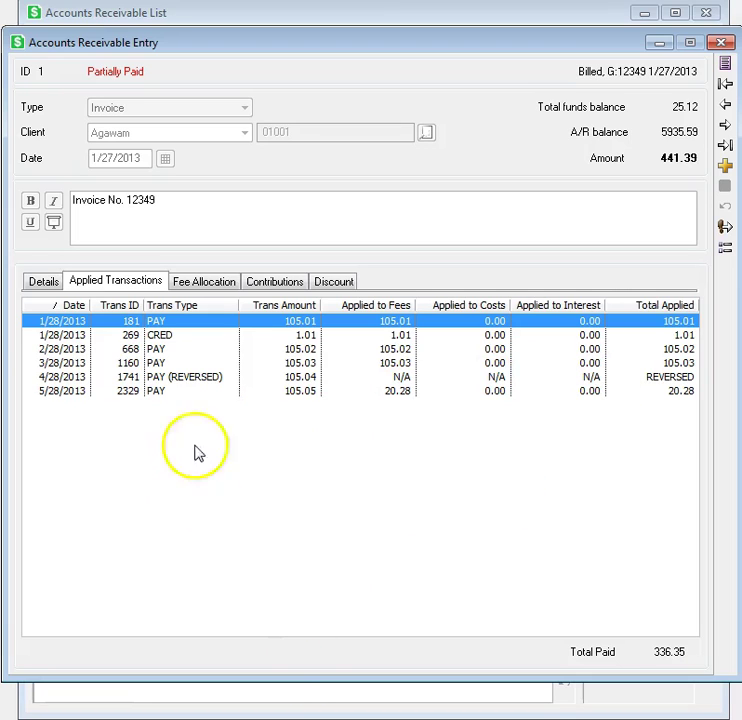
left_click(221, 289)
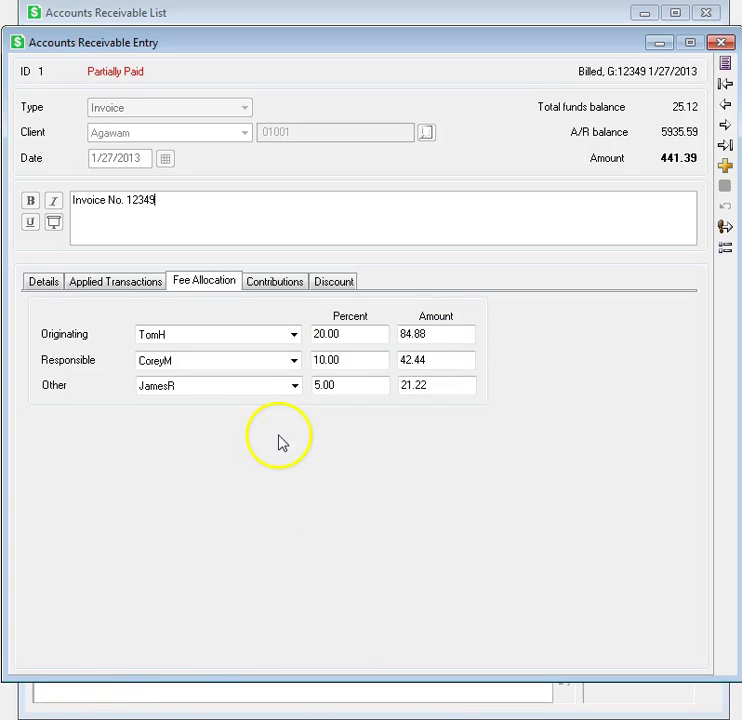
left_click(298, 285)
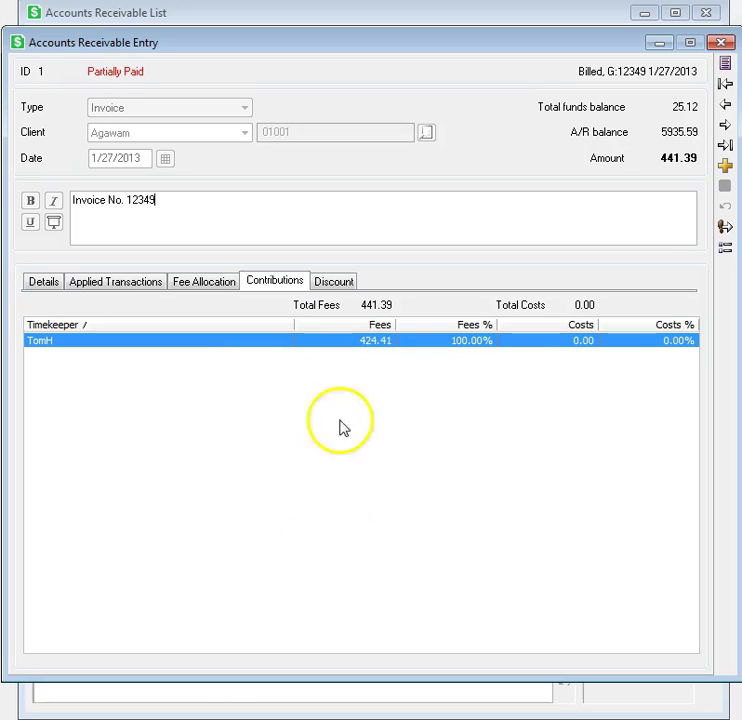
left_click(344, 287)
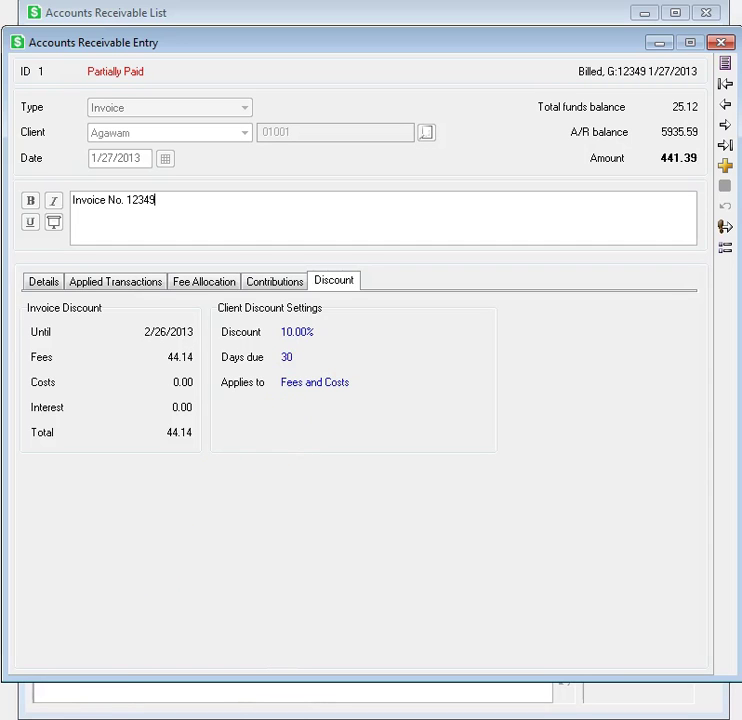
key("Escape")
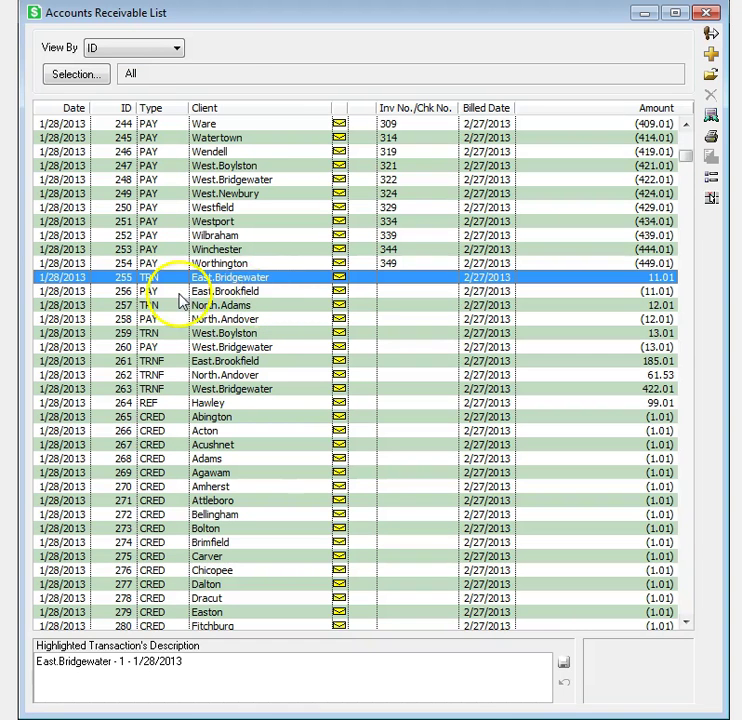
double_click(295, 286)
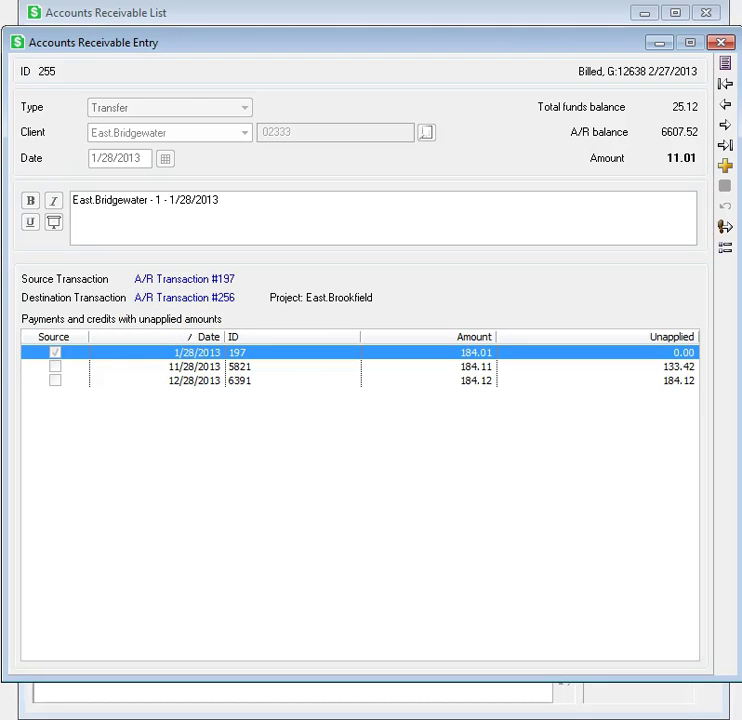
key("Escape")
Open Beverly's Increase Invoice Details transaction 6507 from the Accounts Receivable List
left_click(241, 613)
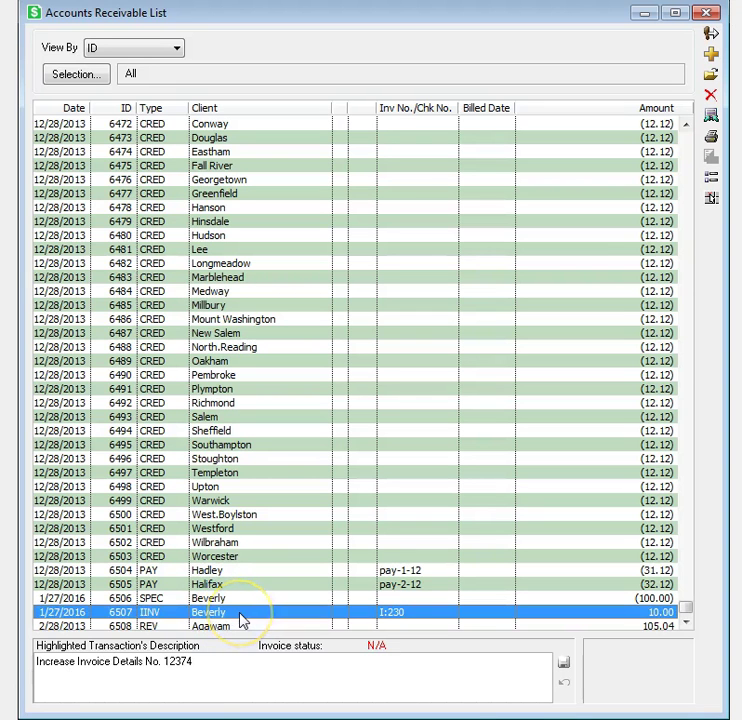
double_click(241, 614)
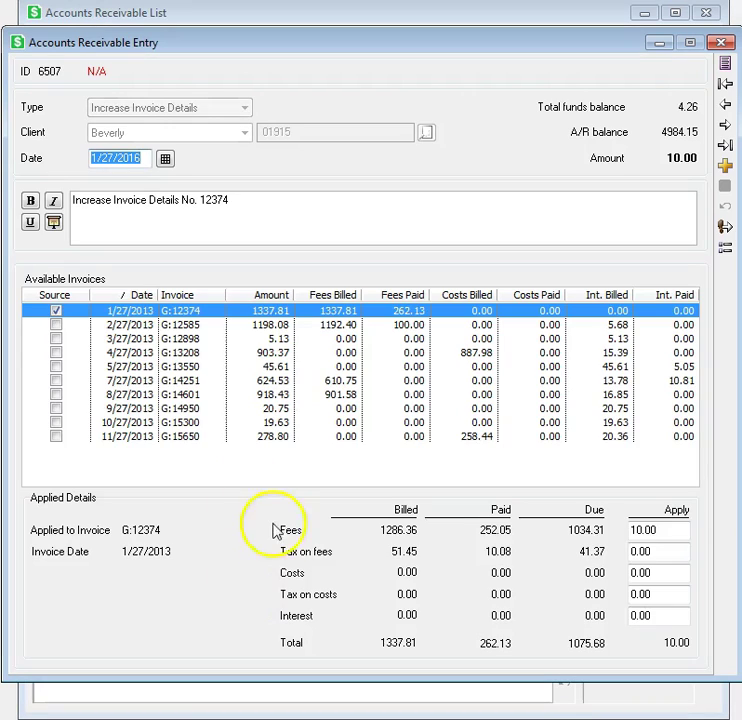